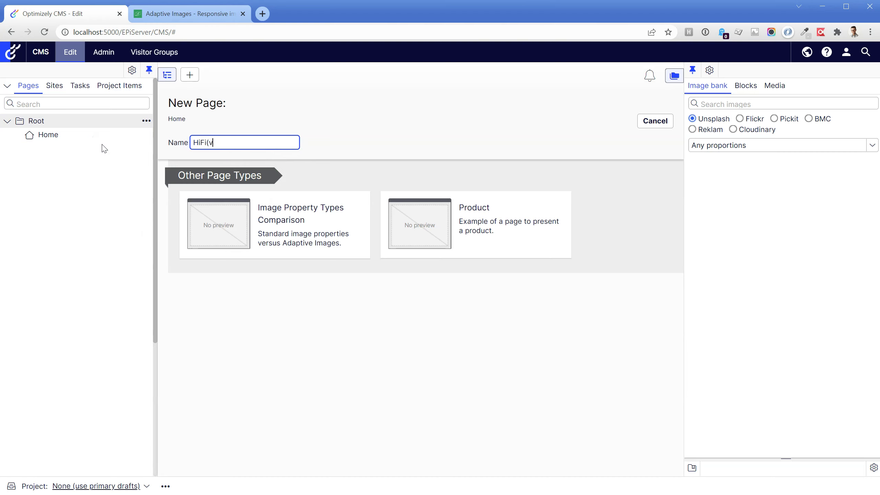
# Name the new page "HiFi(ve) buds" and choose the Product page type.
pyautogui.write('ds')
pyautogui.click(407, 223)
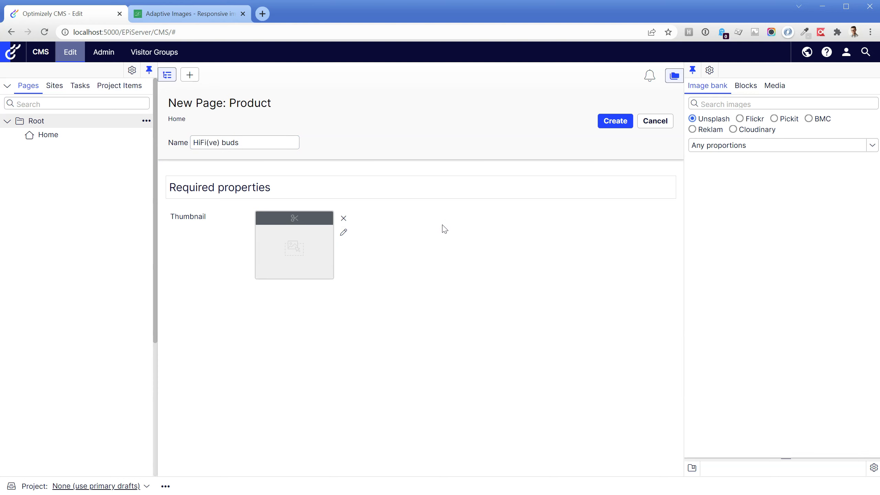
# Try to use 100×100.png from the Test images media folder as the page thumbnail.
pyautogui.click(774, 86)
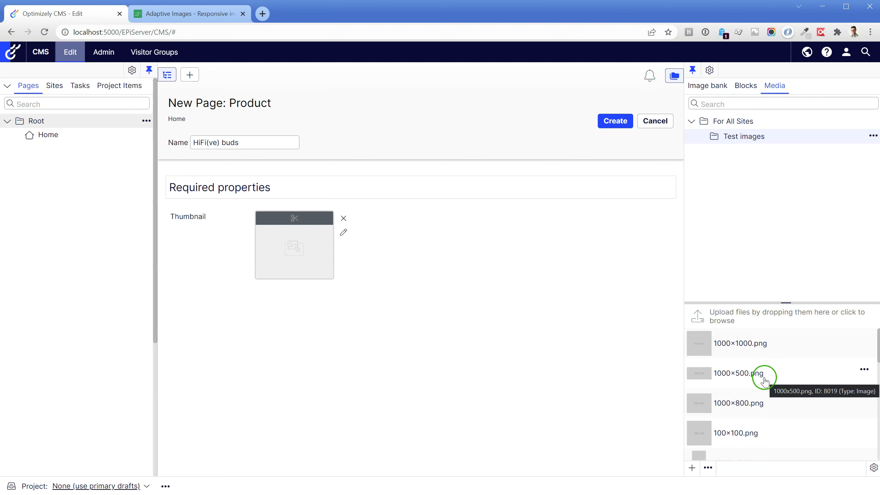
pyautogui.scroll(-2, 765, 381)
pyautogui.moveTo(759, 383); pyautogui.dragTo(288, 249)
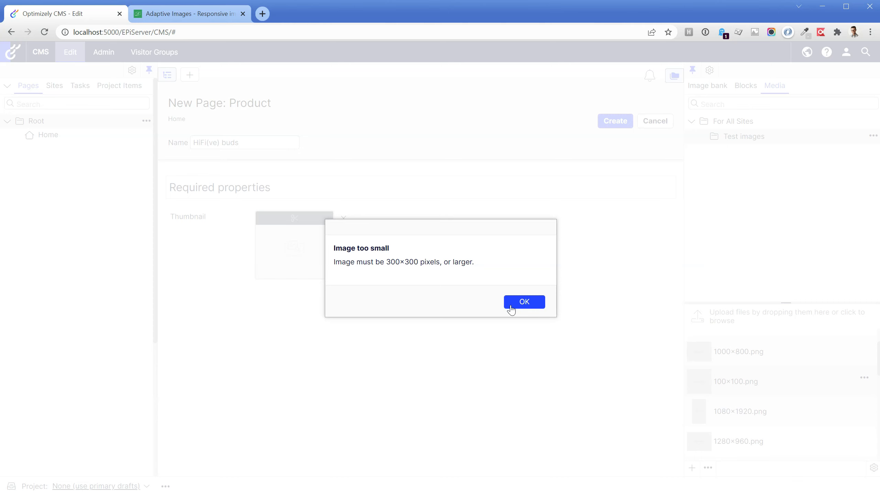
pyautogui.click(512, 307)
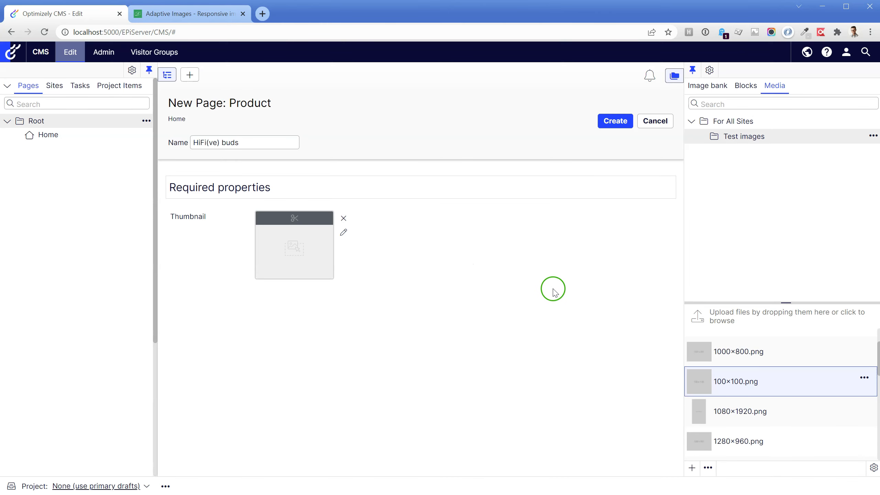
# Search the Unsplash image bank for "ear buds" and set the white ear buds photo on a plain background as the thumbnail.
pyautogui.click(715, 88)
pyautogui.click(714, 103)
pyautogui.write('ear buds')
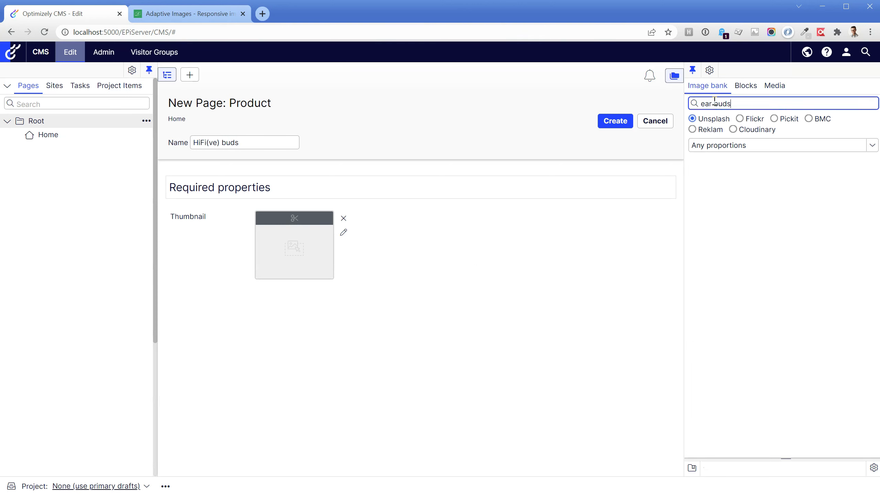
pyautogui.moveTo(722, 233); pyautogui.dragTo(304, 254)
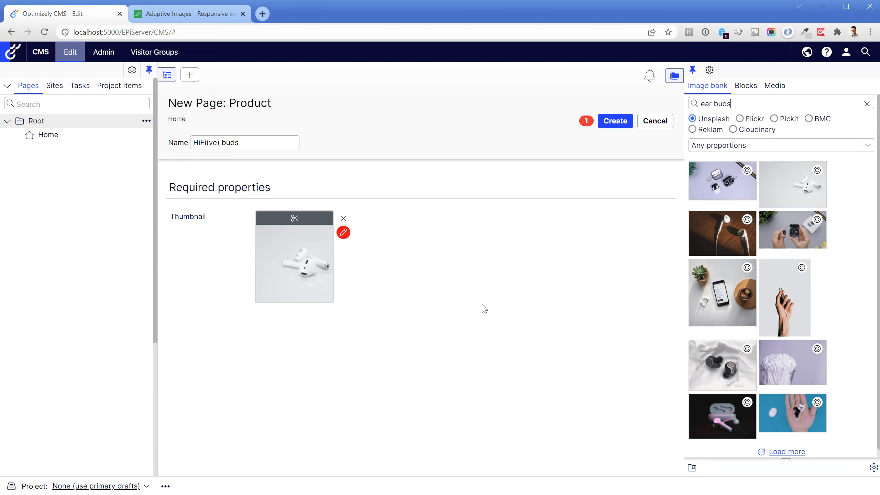
# Give the thumbnail alternate text describing a pair of white wireless ear buds.
pyautogui.click(343, 232)
pyautogui.write('Pair of white wireless ear b')
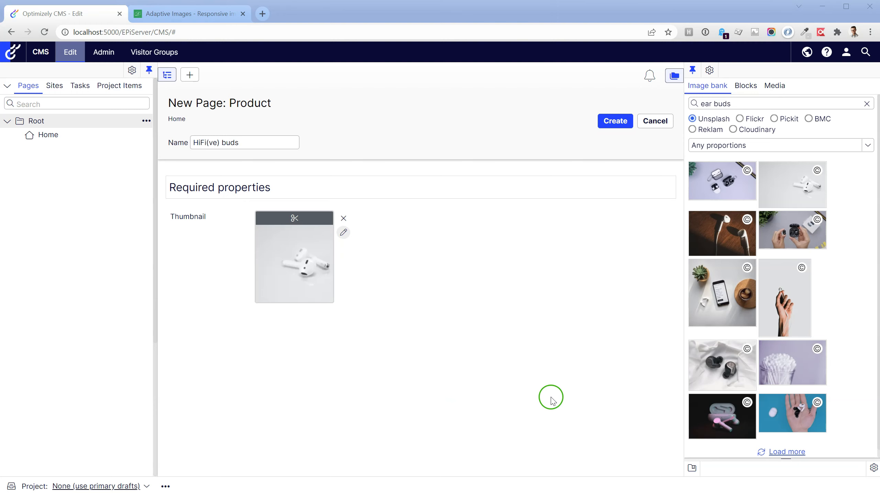
# Crop the thumbnail to a square around the white ear buds and create the product page.
pyautogui.moveTo(805, 190)
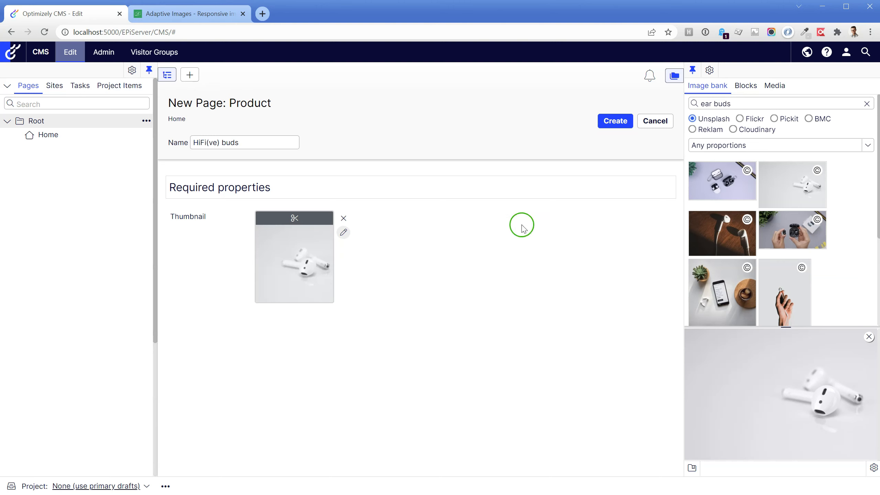
pyautogui.click(269, 274)
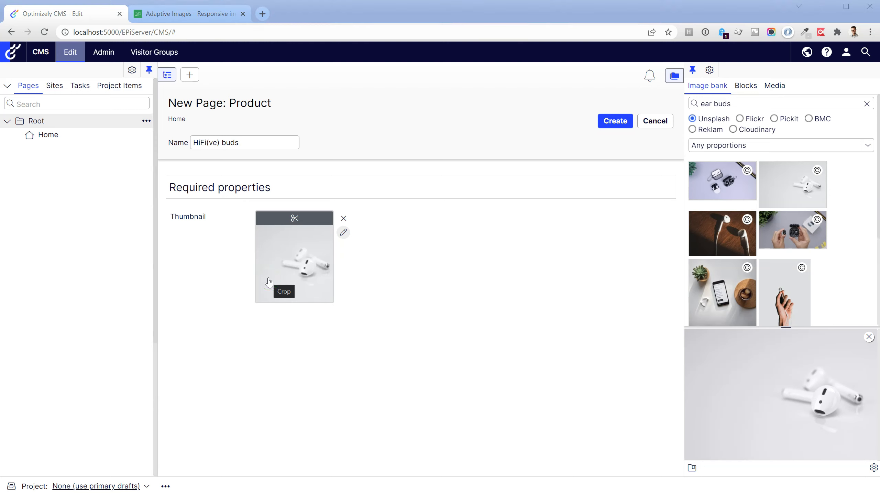
pyautogui.click(269, 282)
pyautogui.moveTo(451, 236)
pyautogui.mouseDown()
pyautogui.moveTo(454, 247)
pyautogui.moveTo(411, 247)
pyautogui.moveTo(451, 246)
pyautogui.mouseUp()
pyautogui.scroll(3, 464, 246)
pyautogui.scroll(2, 447, 254)
pyautogui.scroll(8, 447, 254)
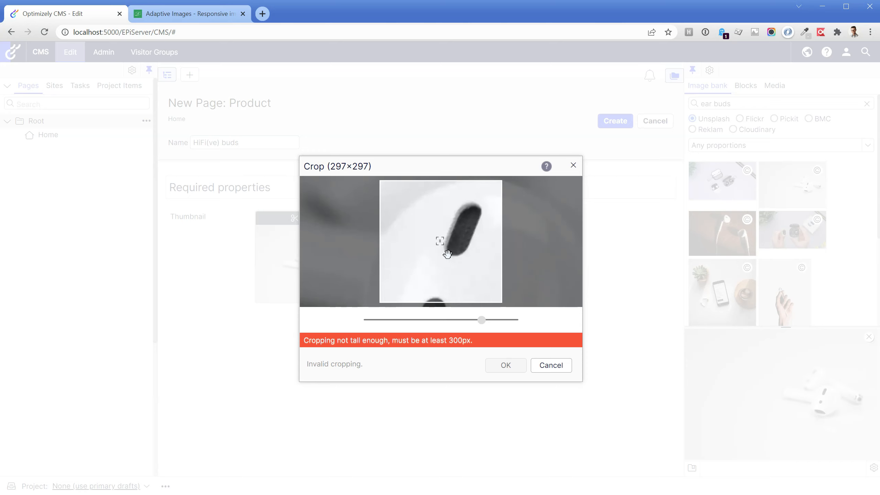
pyautogui.scroll(-9, 447, 254)
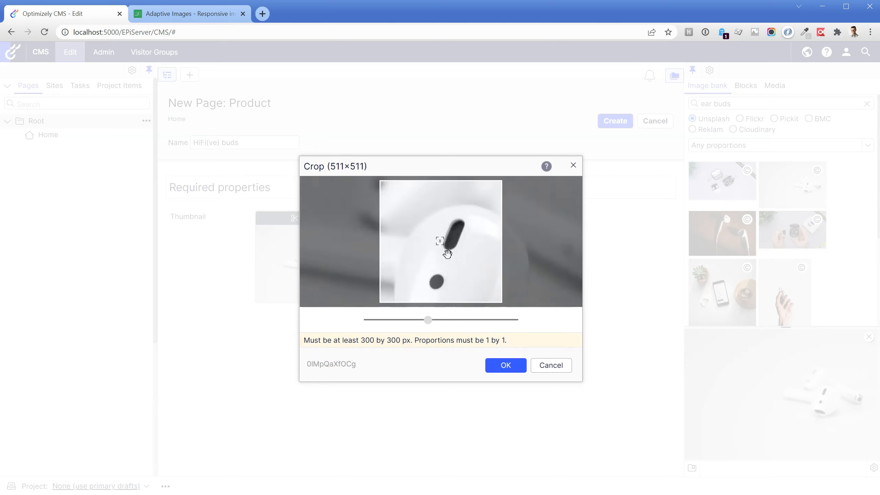
pyautogui.click(495, 374)
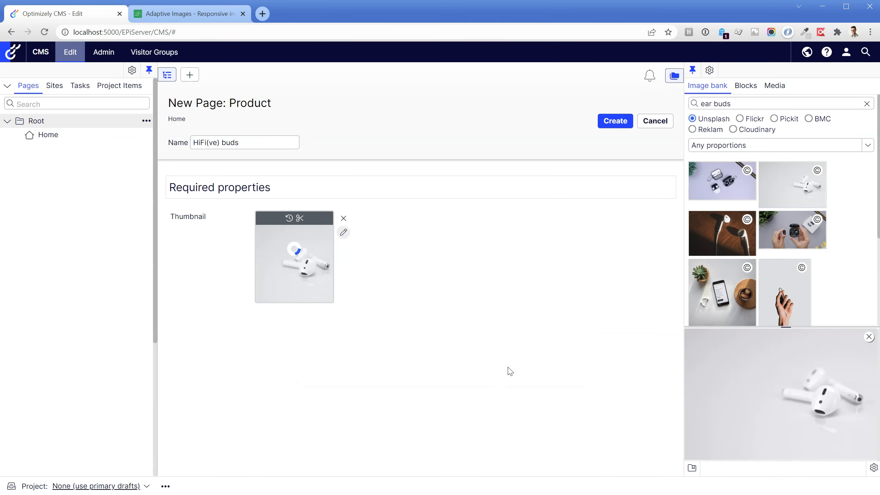
pyautogui.click(619, 121)
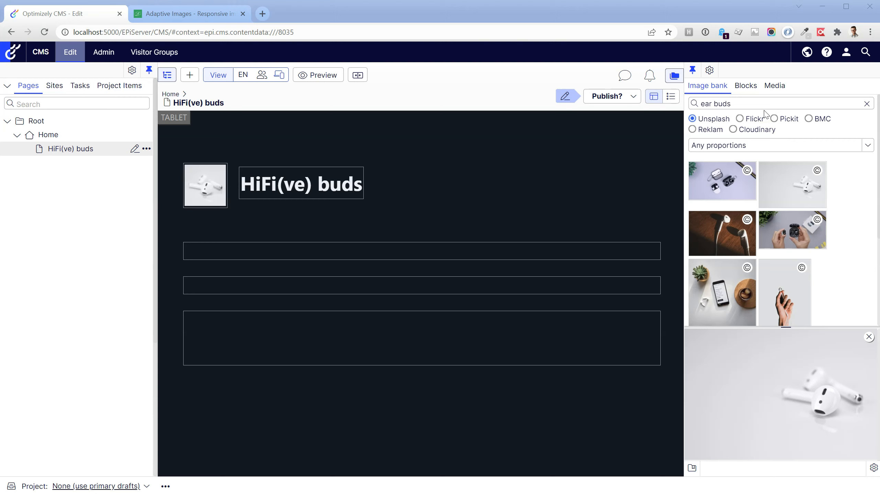
# Enter the text "Enjoy true wireless music with flawless fidelity." in the area below the page heading.
pyautogui.click(364, 249)
pyautogui.write('En')
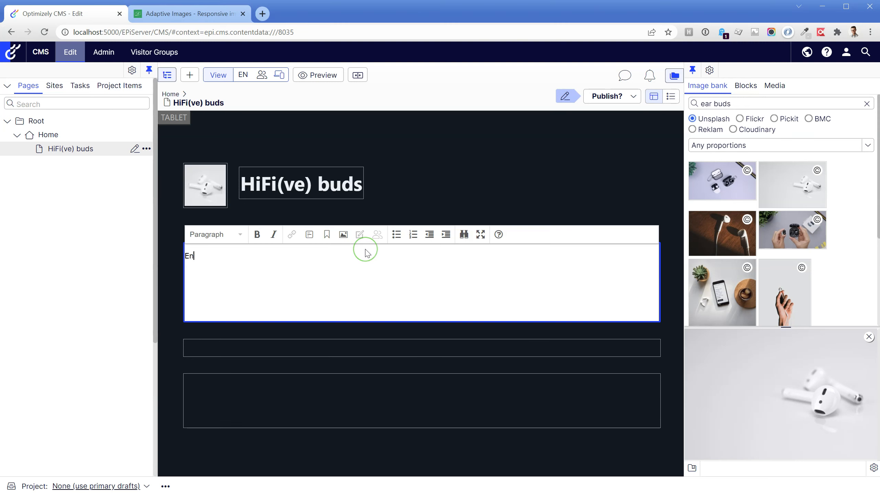
pyautogui.write('joy true wireless music with flawless fidelity.')
pyautogui.click(351, 285)
pyautogui.click(348, 327)
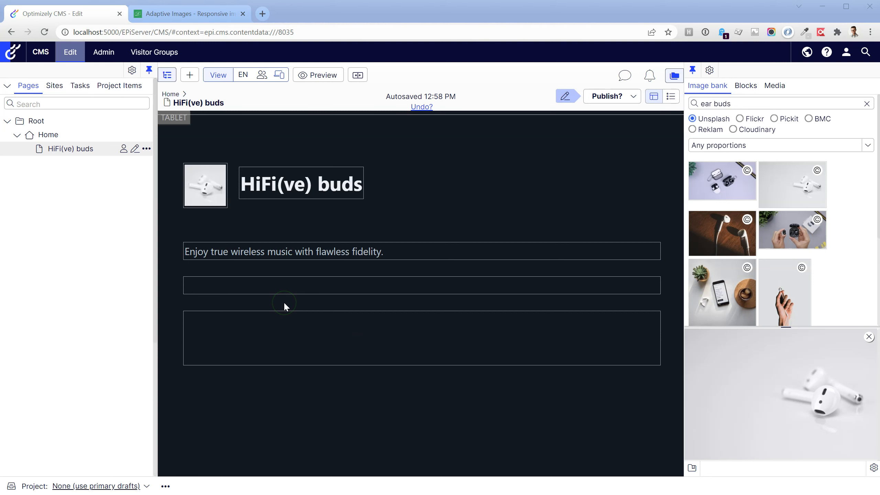
# Set the photo of two hands holding black ear buds as the product image for all form factors.
pyautogui.click(292, 285)
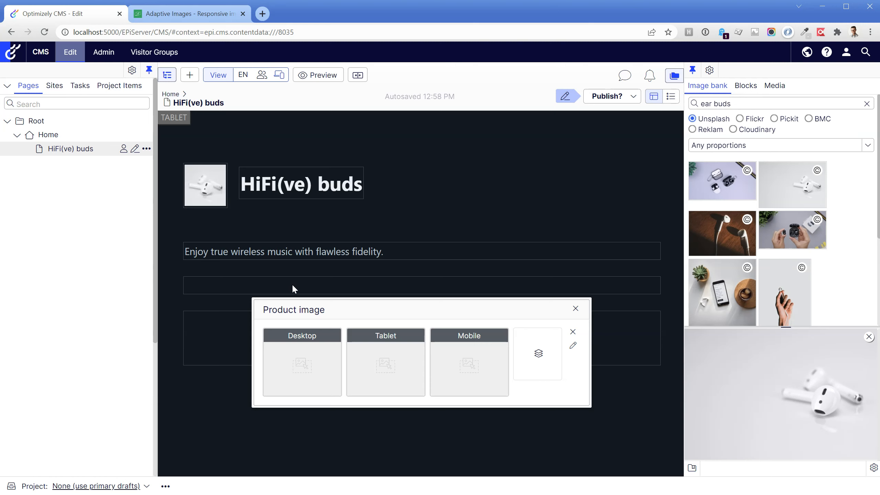
pyautogui.moveTo(796, 231); pyautogui.dragTo(542, 365)
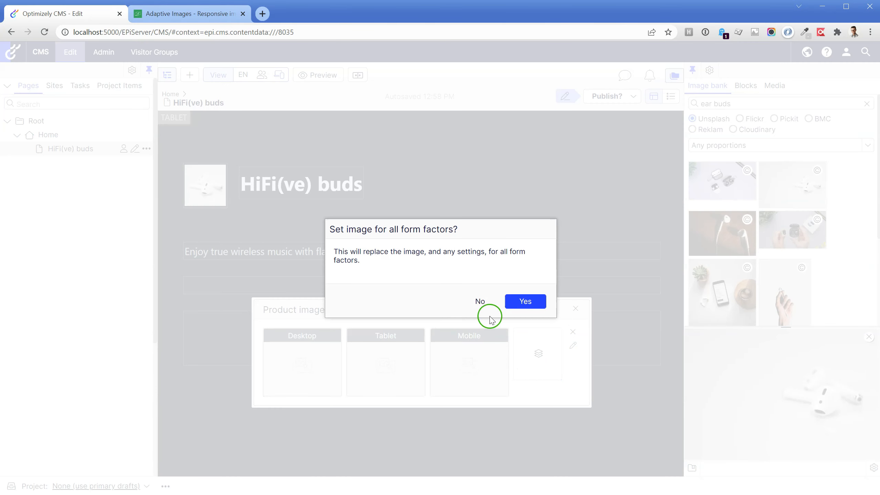
pyautogui.click(525, 301)
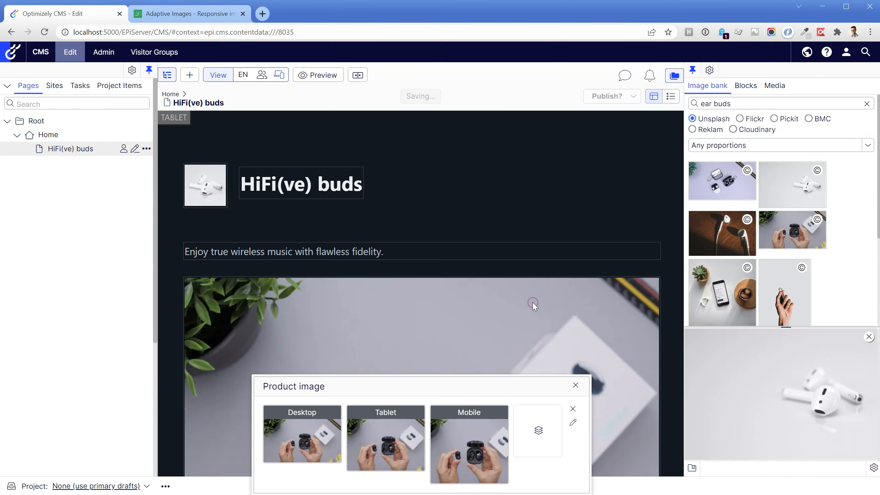
# Set the product image's alternate text to "Two hands holding a pair of wireless ear buds.".
pyautogui.moveTo(446, 386); pyautogui.dragTo(454, 351)
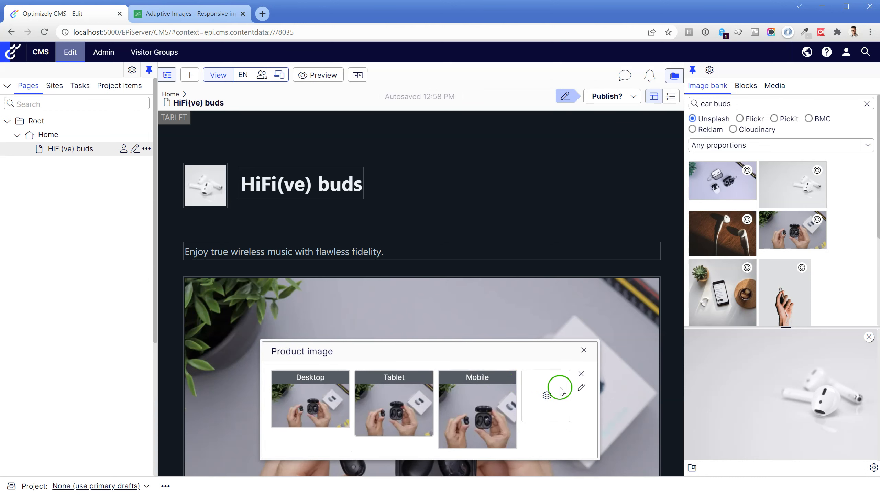
pyautogui.click(581, 388)
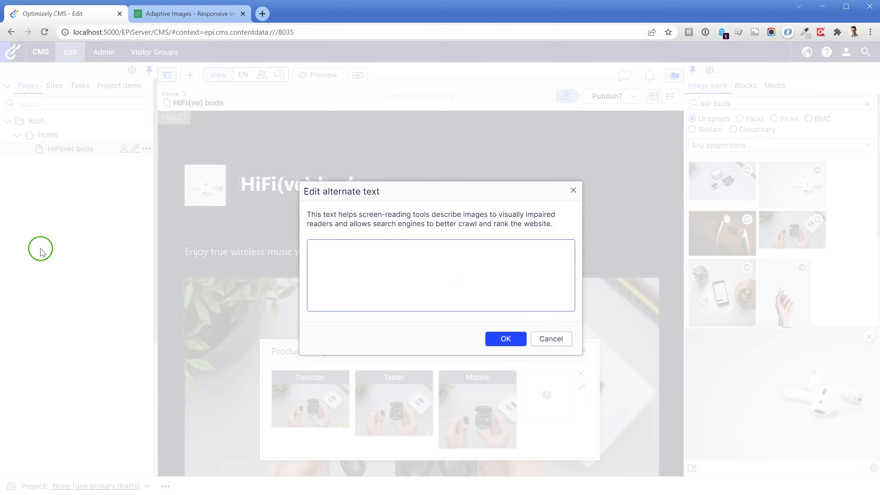
pyautogui.write('Two hands holding a pair of wireless ear buds.')
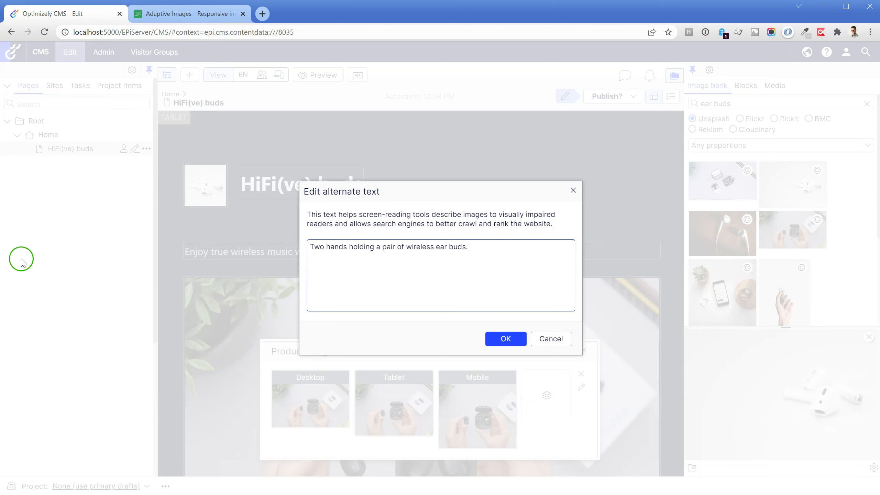
pyautogui.click(507, 338)
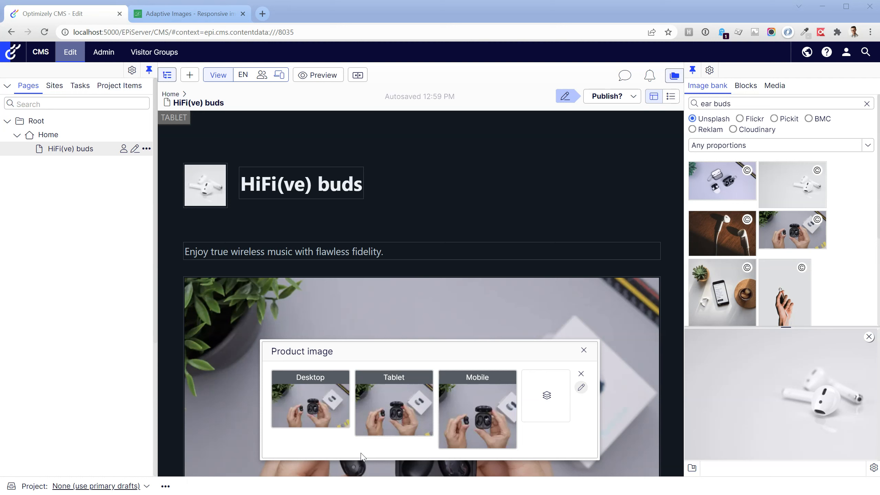
# Crop the mobile version of the product image to 1630×1358 around the ear bud case and finish editing the image.
pyautogui.click(471, 418)
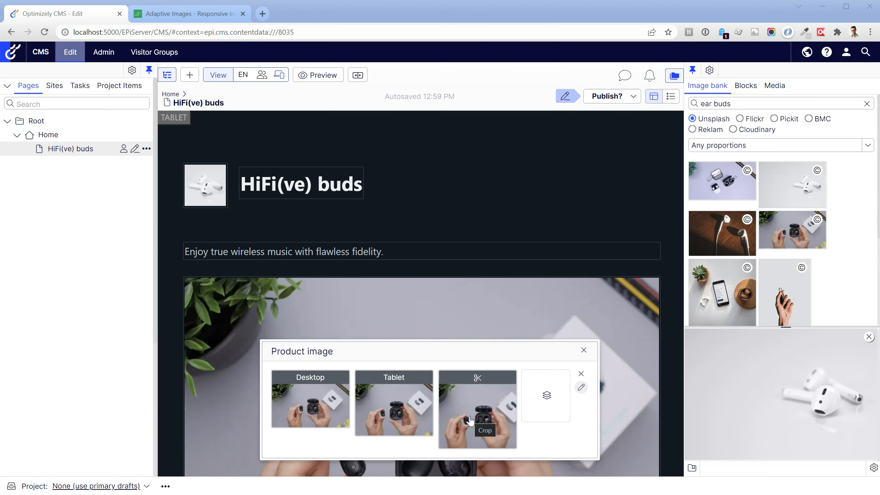
pyautogui.click(470, 420)
pyautogui.scroll(5, 449, 231)
pyautogui.scroll(2, 450, 230)
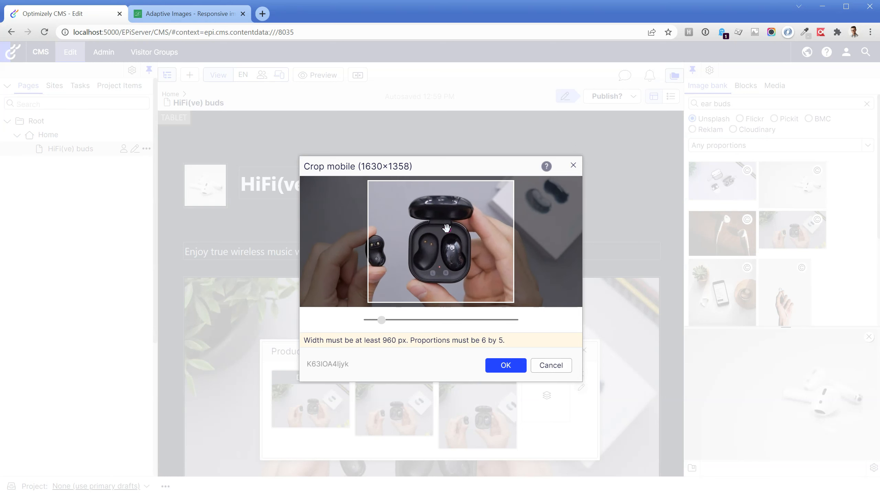
pyautogui.click(505, 364)
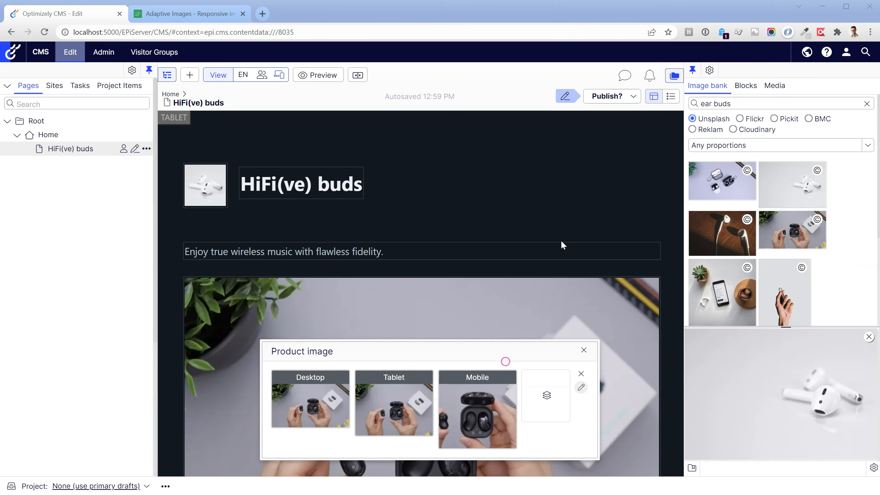
pyautogui.moveTo(432, 351); pyautogui.dragTo(445, 208)
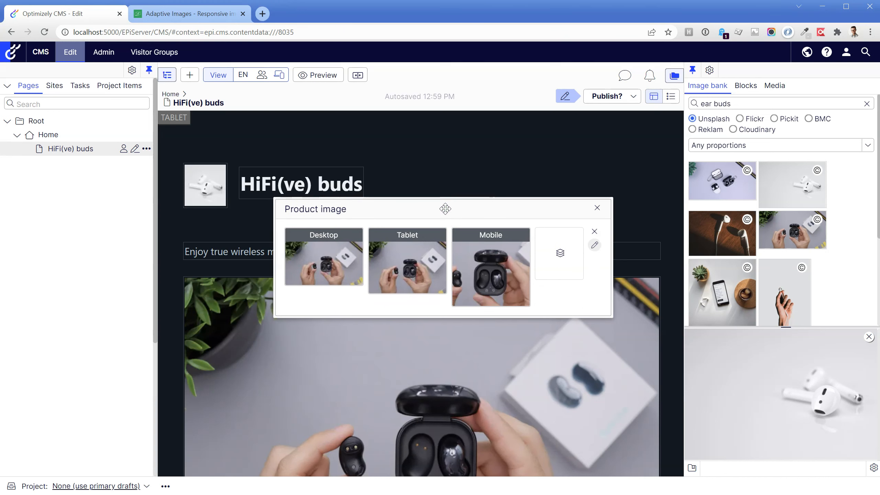
pyautogui.click(597, 207)
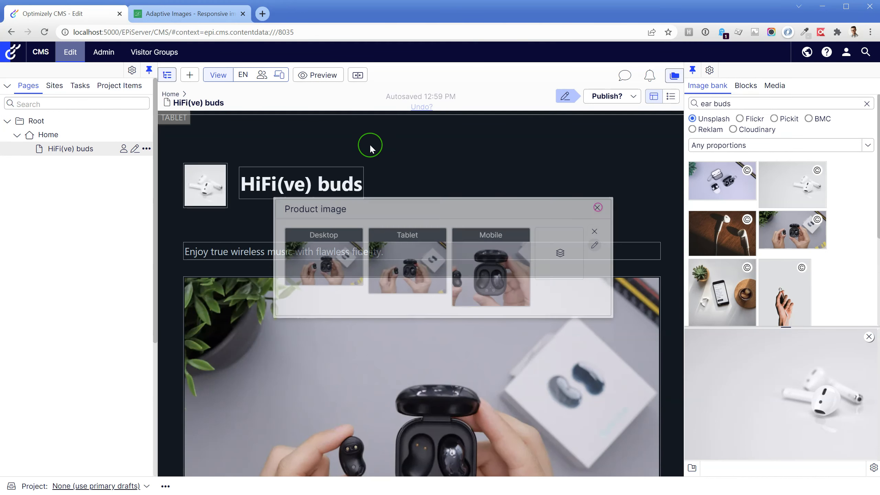
# Preview the page in iPhone resolution and publish it.
pyautogui.click(279, 75)
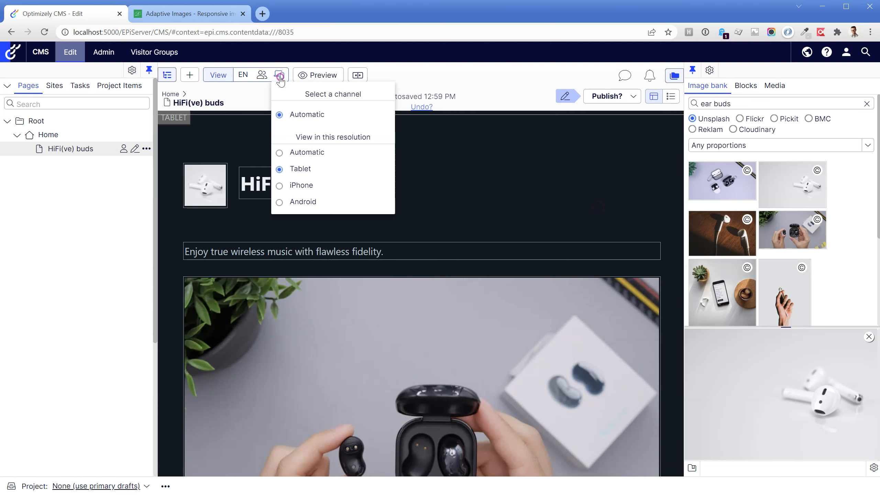
pyautogui.click(308, 187)
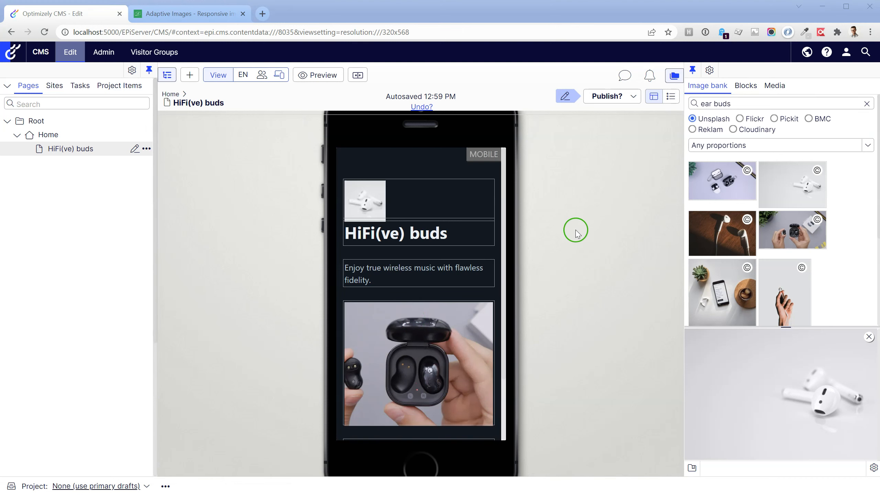
pyautogui.click(604, 95)
pyautogui.click(542, 139)
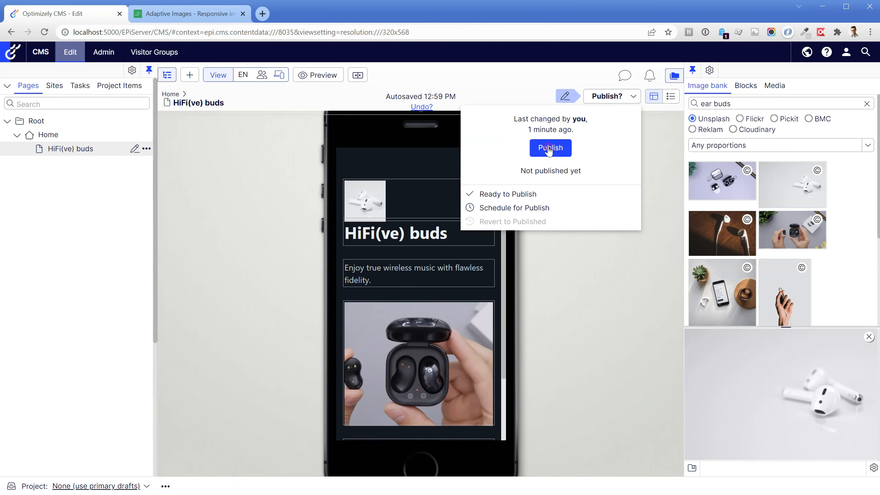
# Open the published page on the website and look over its product image in the desktop layout.
pyautogui.click(611, 98)
pyautogui.click(568, 156)
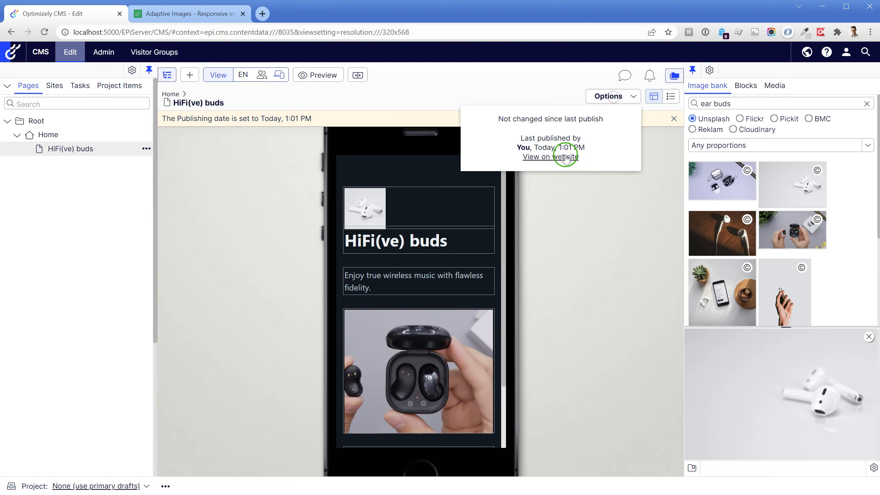
pyautogui.click(188, 14)
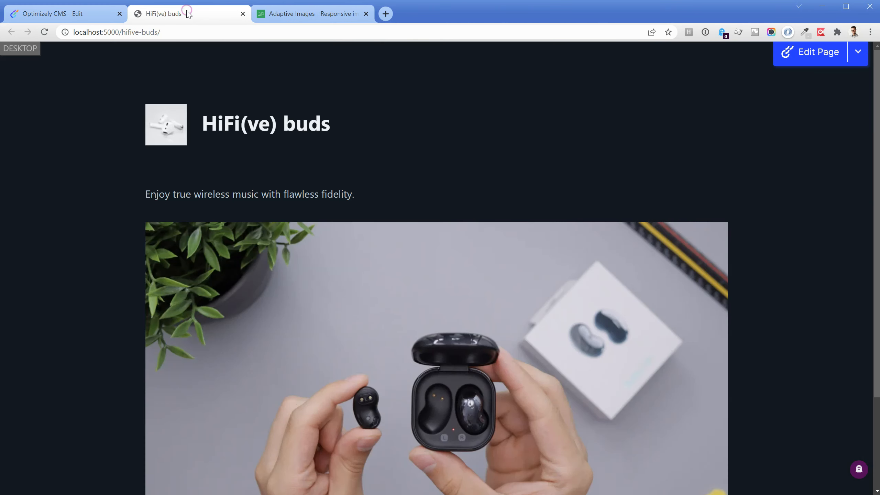
pyautogui.scroll(-2, 212, 111)
pyautogui.scroll(-1, 213, 115)
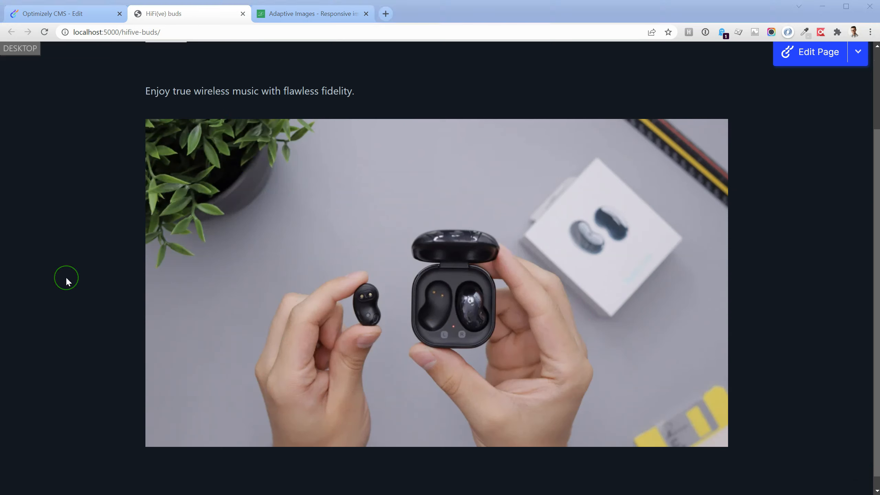
# Inspect the published product image's information, checking its dimensions and file size.
pyautogui.rightClick(404, 245)
pyautogui.click(450, 339)
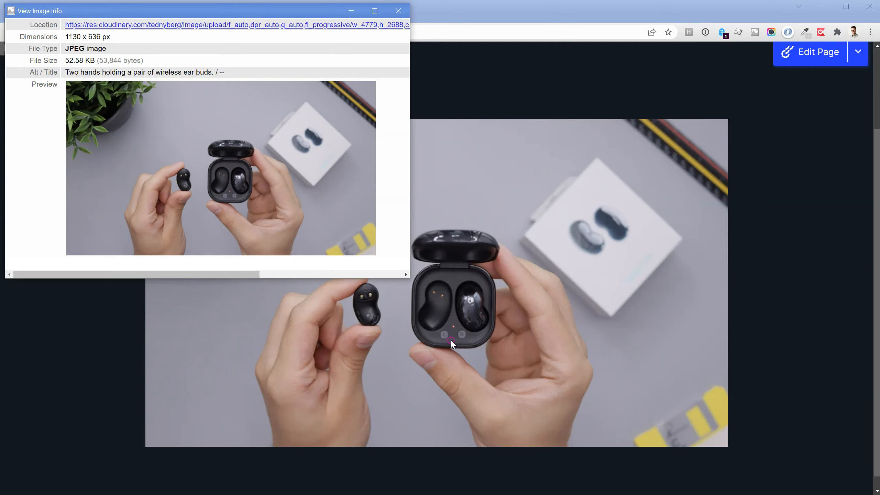
pyautogui.moveTo(101, 37); pyautogui.dragTo(96, 63)
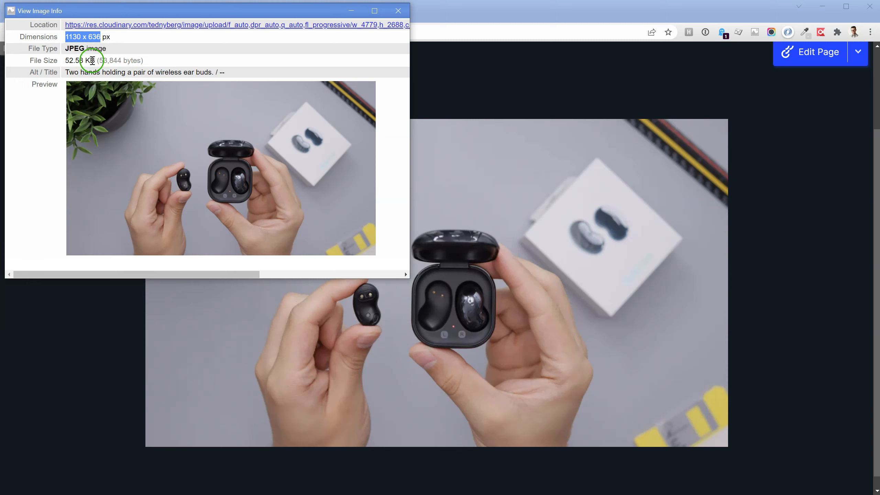
# Check the file size in the desktop image's information and close the image information window.
pyautogui.click(92, 60)
pyautogui.moveTo(93, 60); pyautogui.dragTo(66, 61)
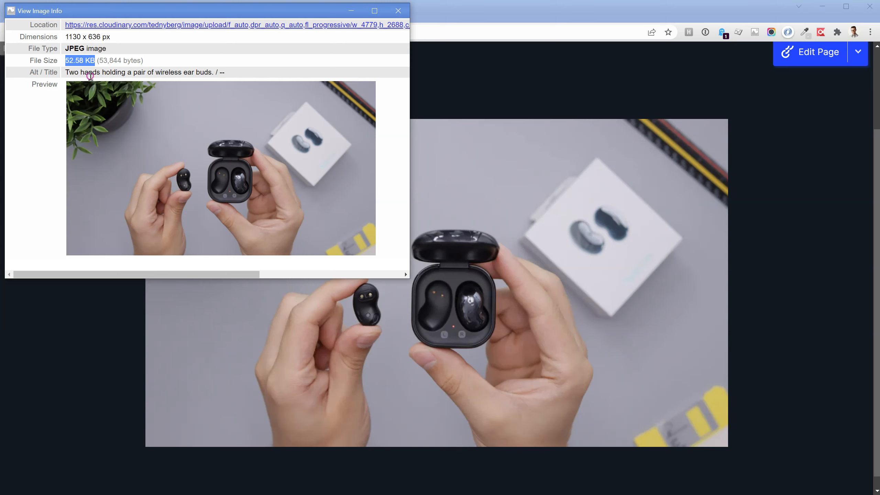
pyautogui.click(399, 10)
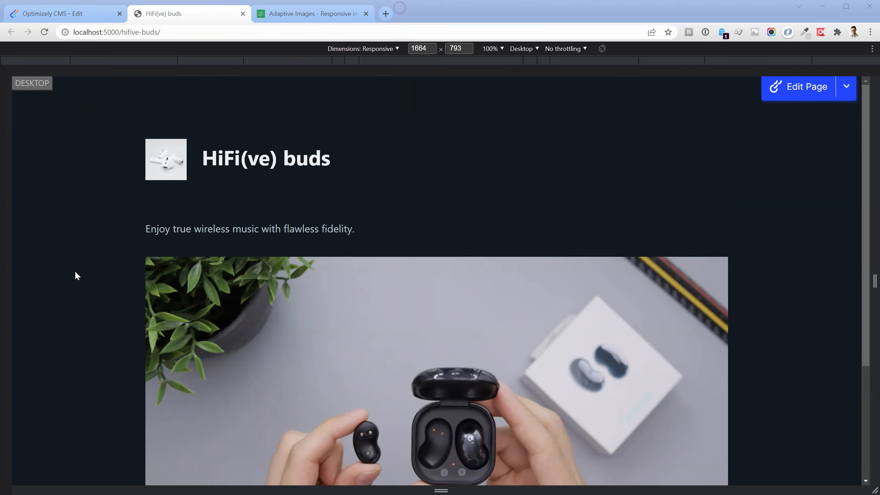
# Narrow the responsive viewport to 1018 px for the tablet layout and inspect the dimensions of the delivered product image.
pyautogui.scroll(-2, 74, 270)
pyautogui.scroll(-1, 77, 274)
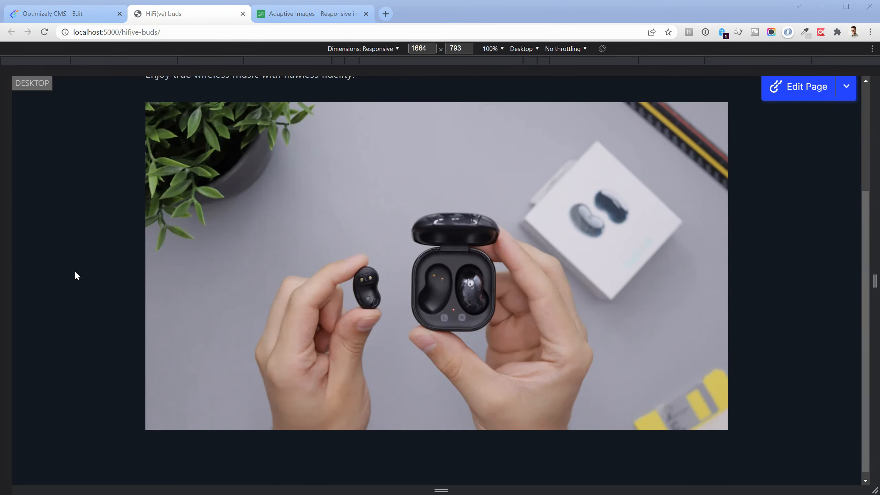
pyautogui.moveTo(871, 271); pyautogui.dragTo(709, 271)
pyautogui.rightClick(333, 304)
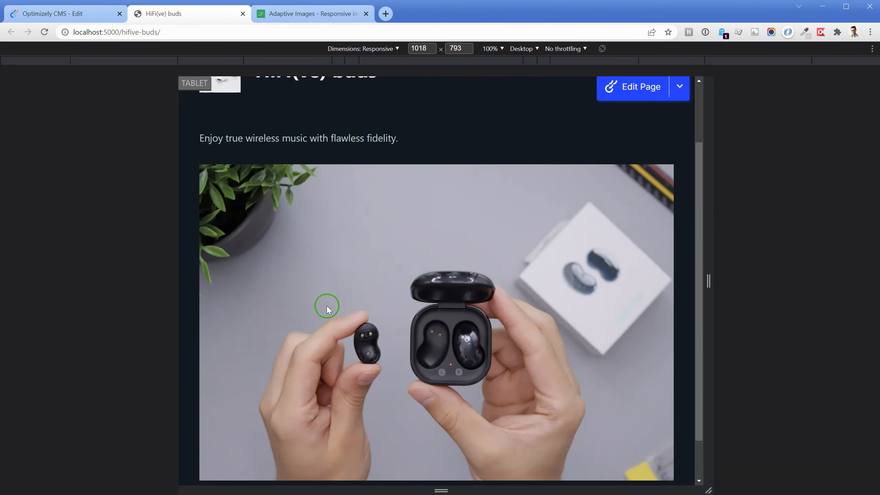
pyautogui.rightClick(257, 302)
pyautogui.click(312, 397)
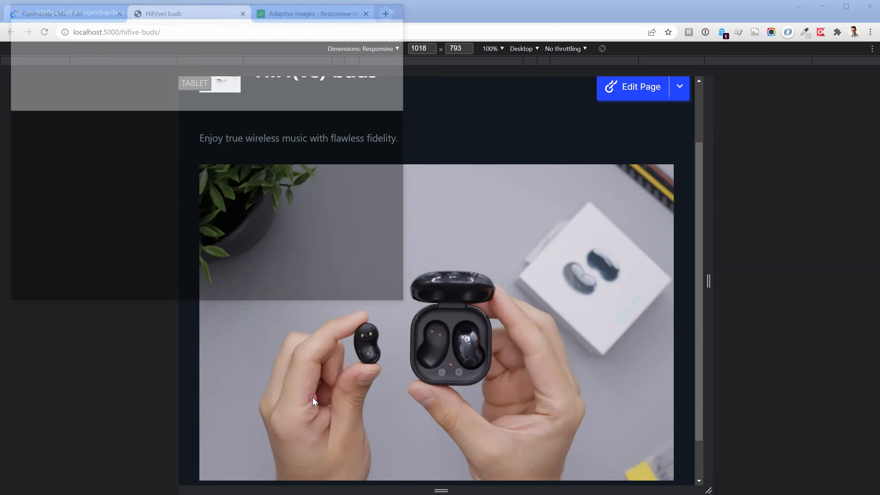
pyautogui.moveTo(98, 36); pyautogui.dragTo(64, 37)
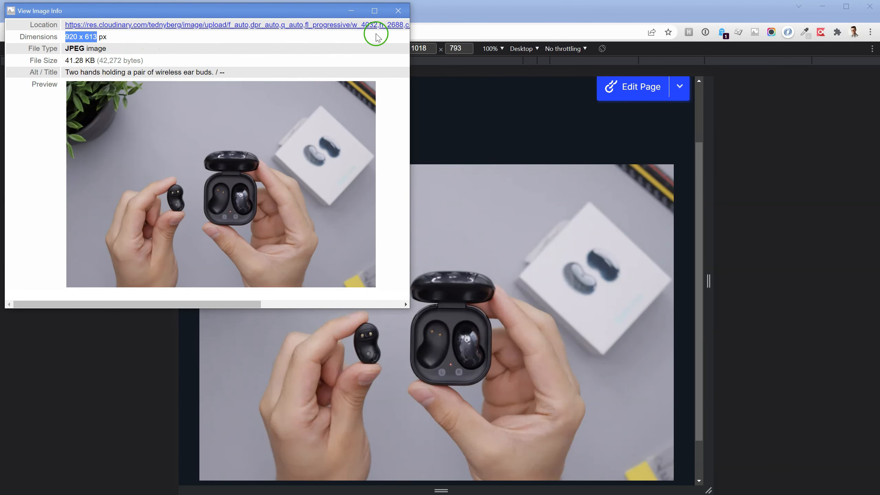
pyautogui.click(399, 15)
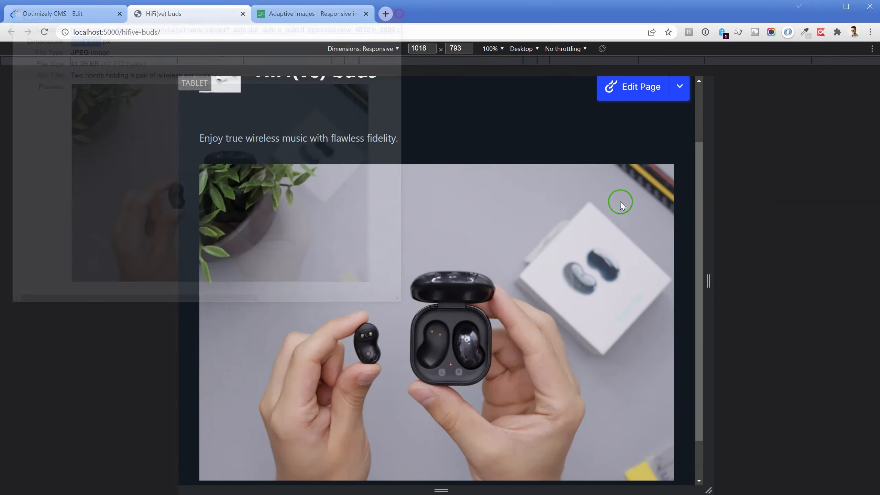
# Narrow the responsive viewport to 726 px and inspect the dimensions and file size of the delivered mobile product image.
pyautogui.moveTo(711, 278); pyautogui.dragTo(636, 277)
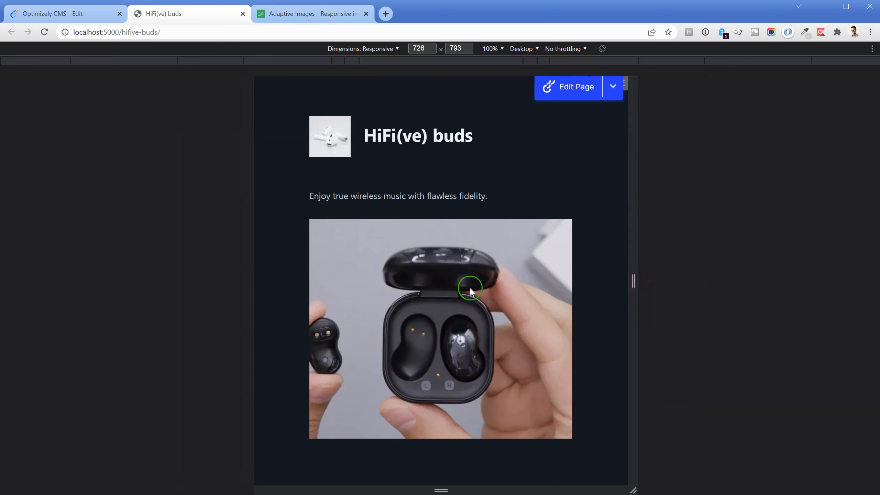
pyautogui.rightClick(454, 289)
pyautogui.click(503, 386)
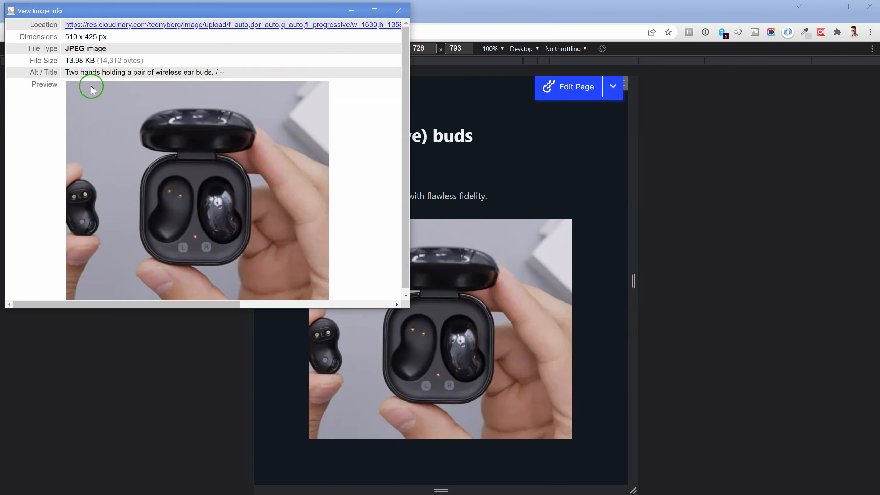
pyautogui.moveTo(97, 37); pyautogui.dragTo(67, 60)
pyautogui.press('Escape')
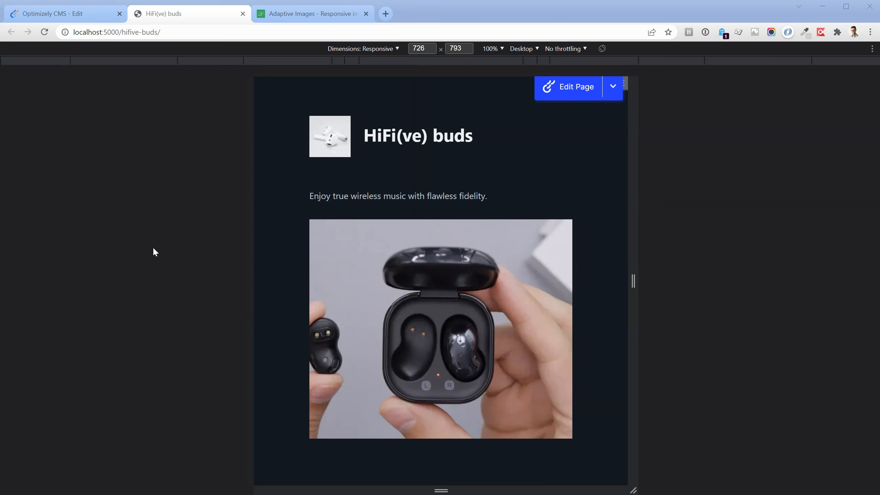
# Switch to the open Adaptive Images for Optimizely website.
pyautogui.click(315, 14)
pyautogui.click(235, 83)
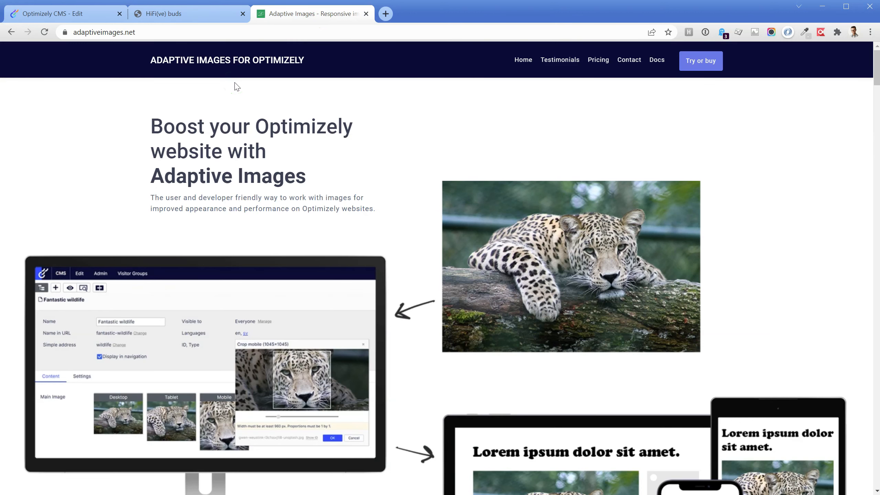